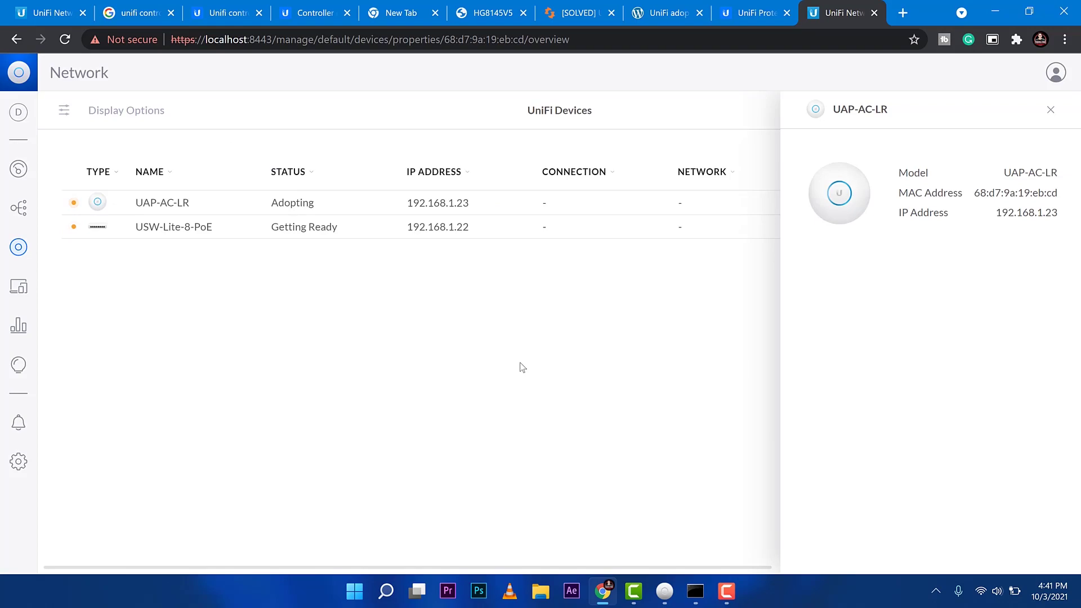
# Step: Return to the full device list and cancel the UAP-AC-LR firmware upgrade prompt
pyautogui.click(1050, 110)
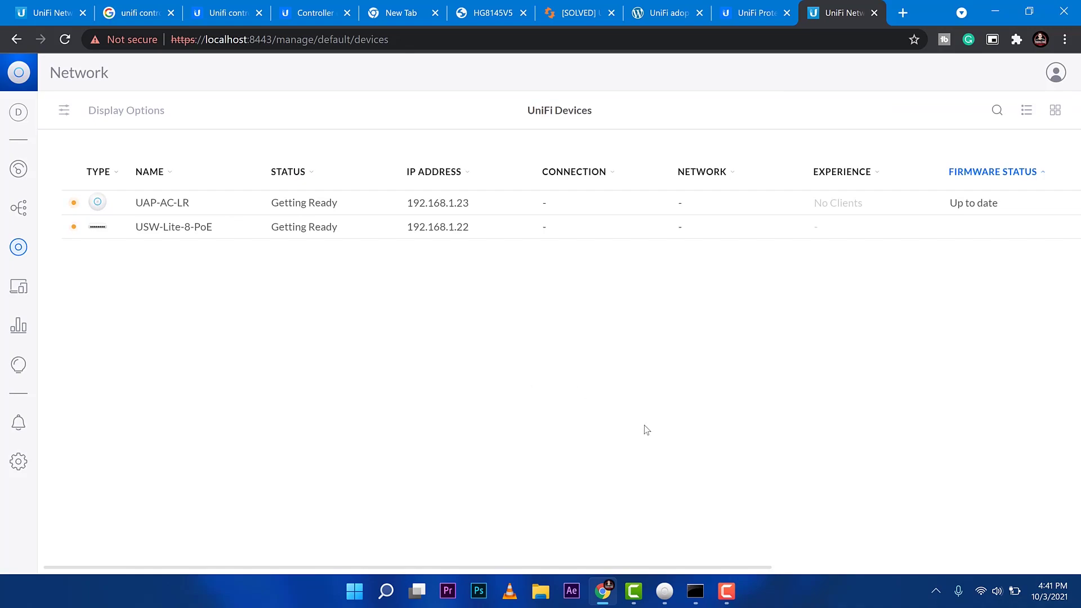
pyautogui.click(315, 203)
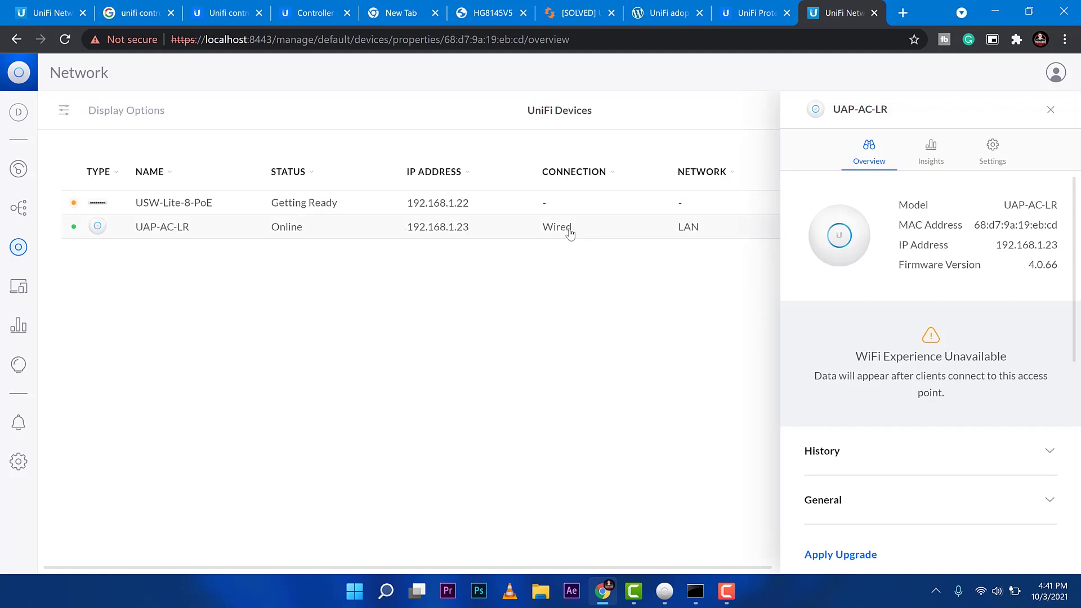
pyautogui.click(1051, 111)
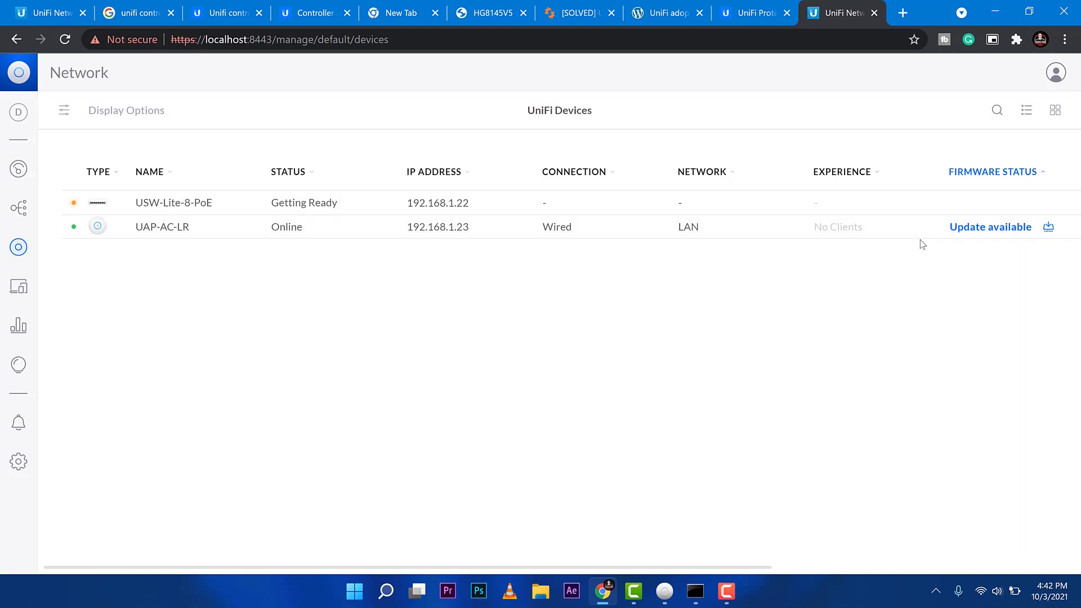
pyautogui.click(1001, 230)
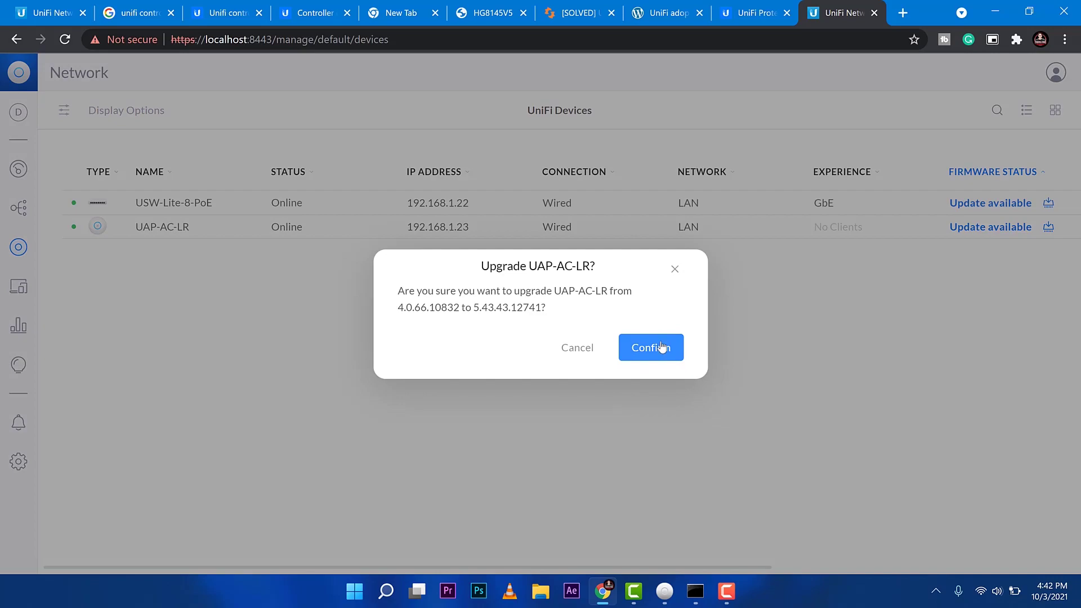
pyautogui.click(672, 274)
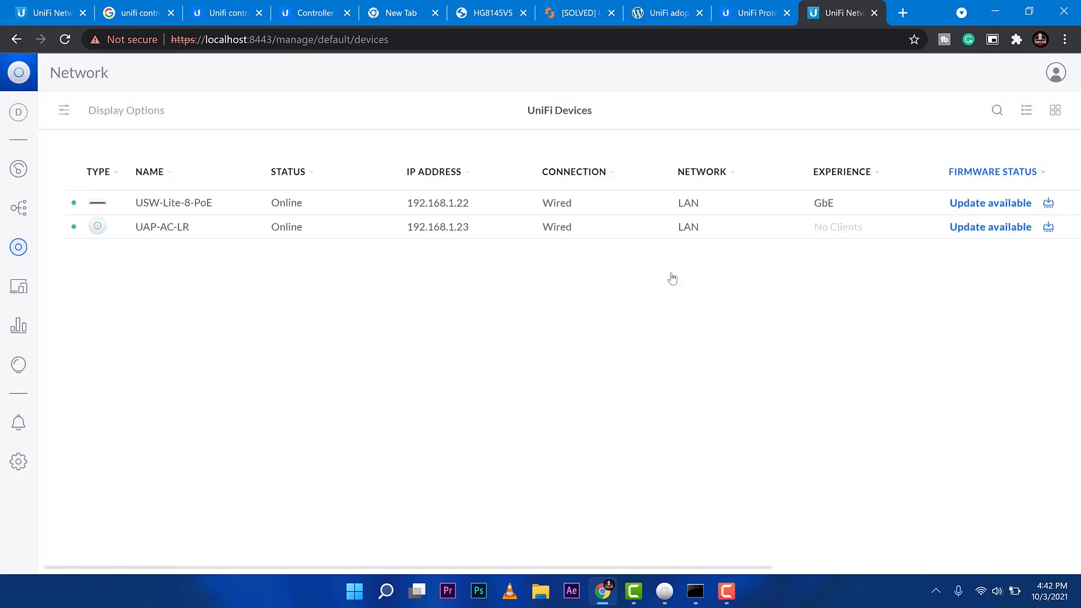
# Step: Name Port 1 of the USW-Lite-8-PoE switch 'Access Point Lobby' and apply the change
pyautogui.click(361, 203)
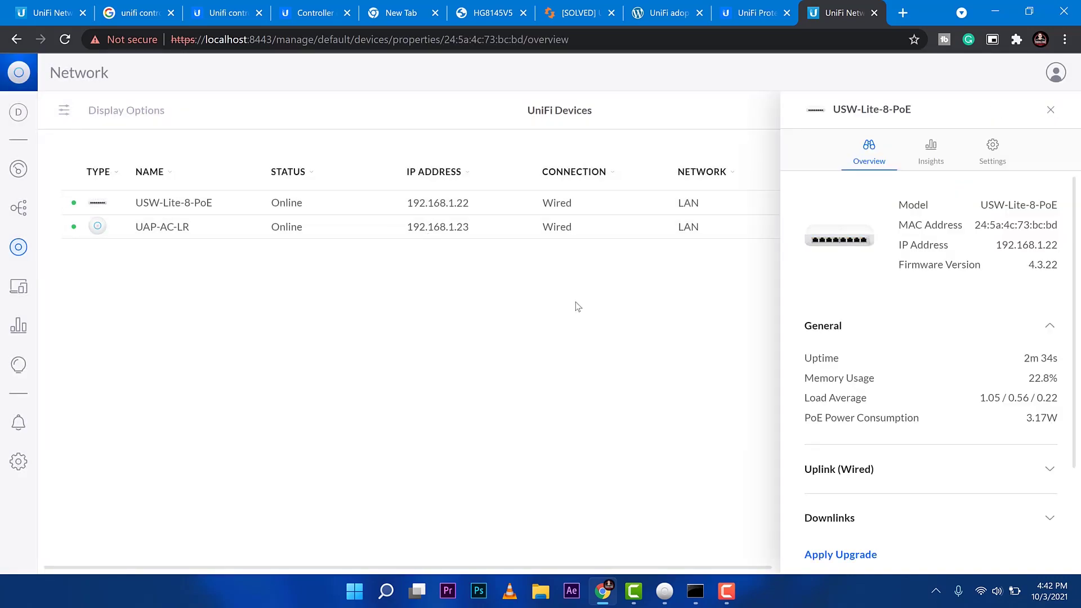
pyautogui.click(993, 152)
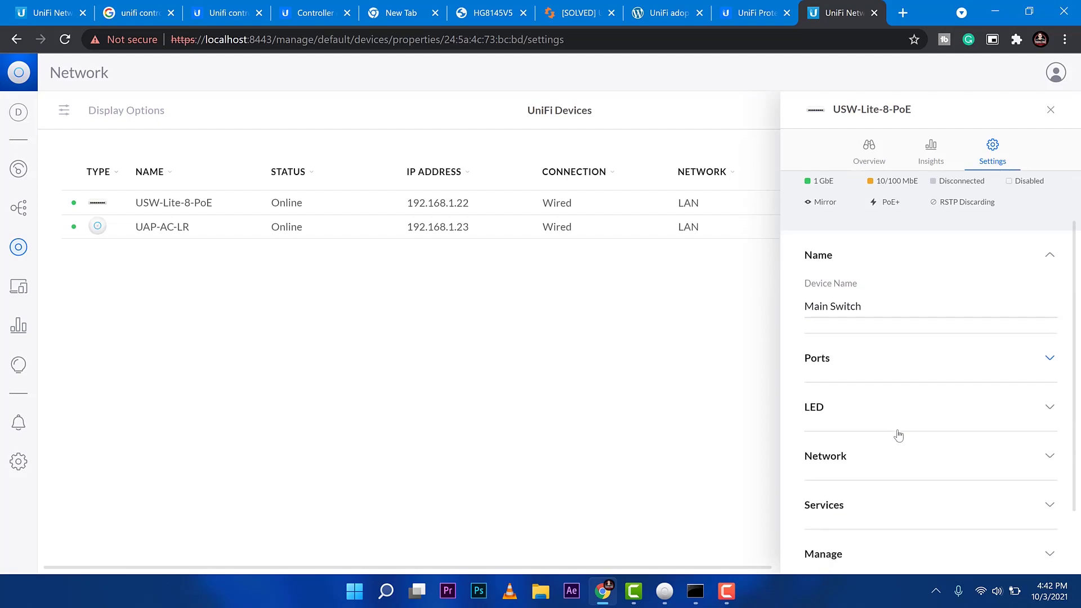
pyautogui.click(854, 361)
pyautogui.scroll(-2, 980, 408)
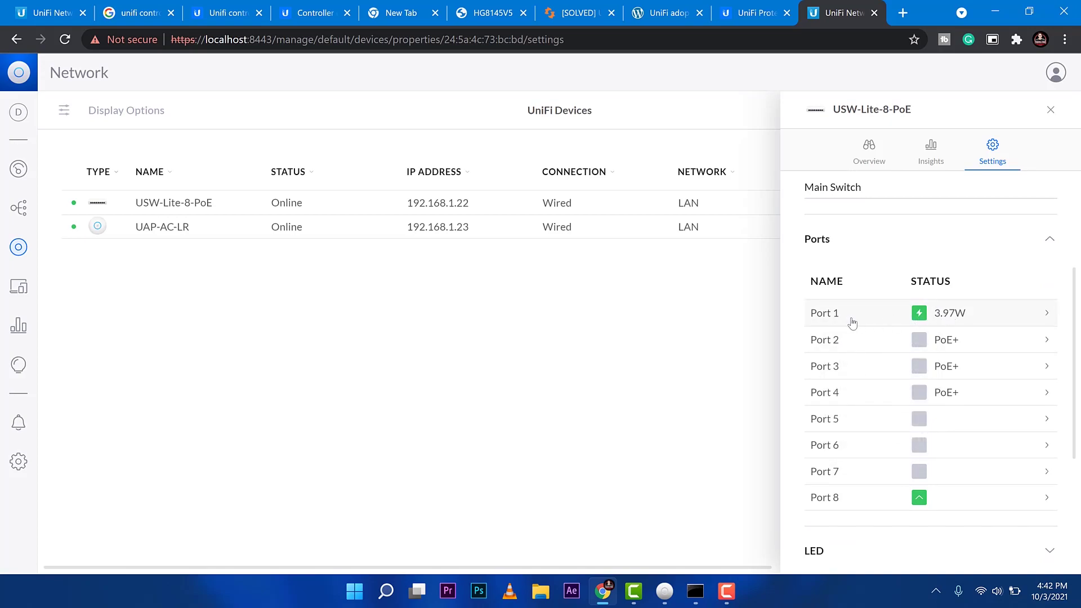
pyautogui.click(851, 321)
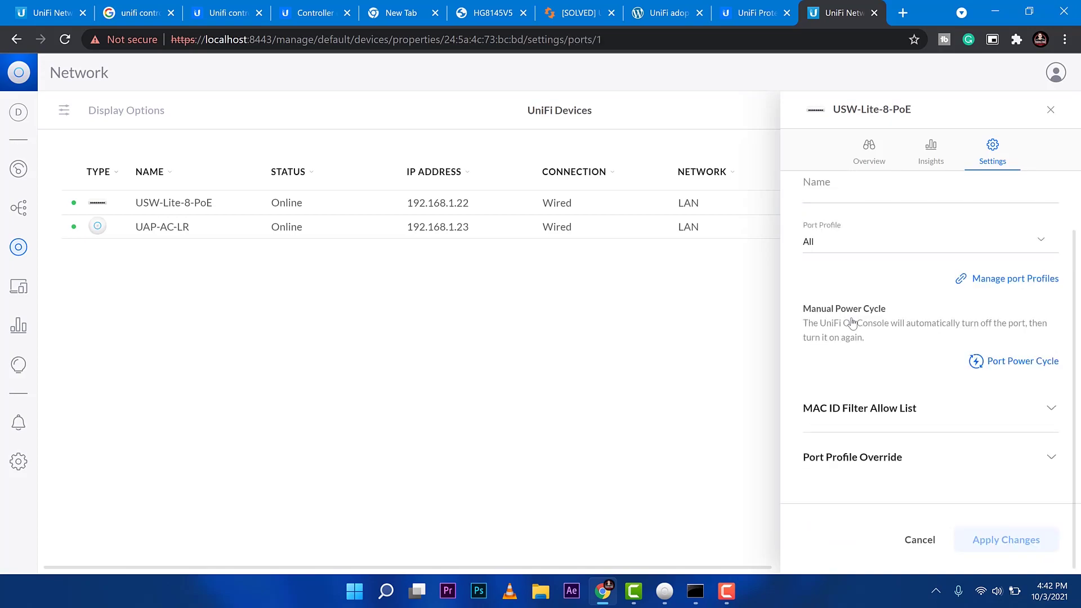
pyautogui.scroll(1, 836, 242)
pyautogui.click(844, 250)
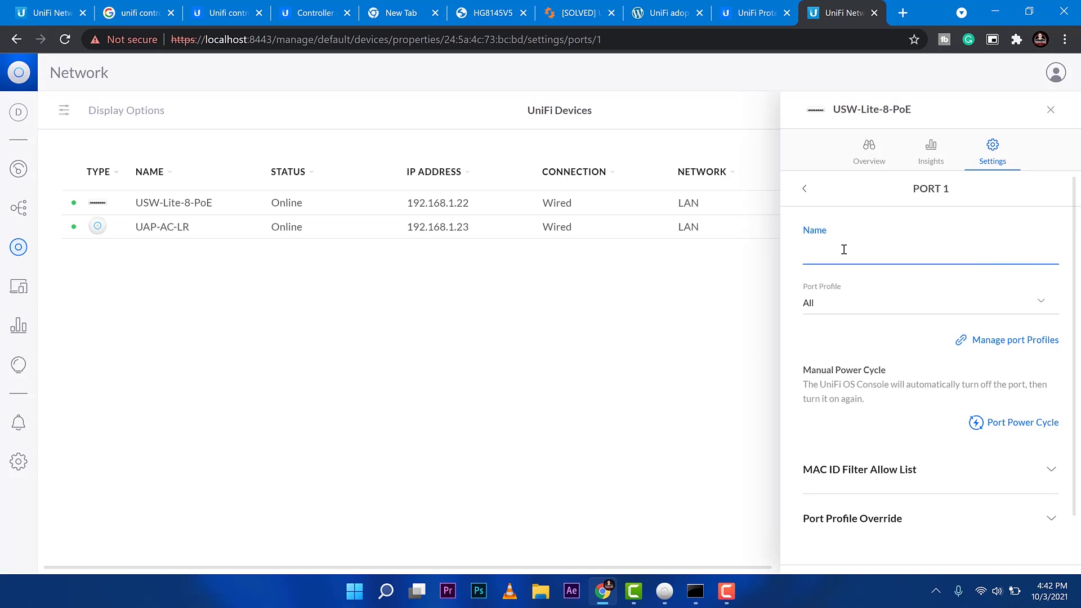
pyautogui.write('Access Point Lobby')
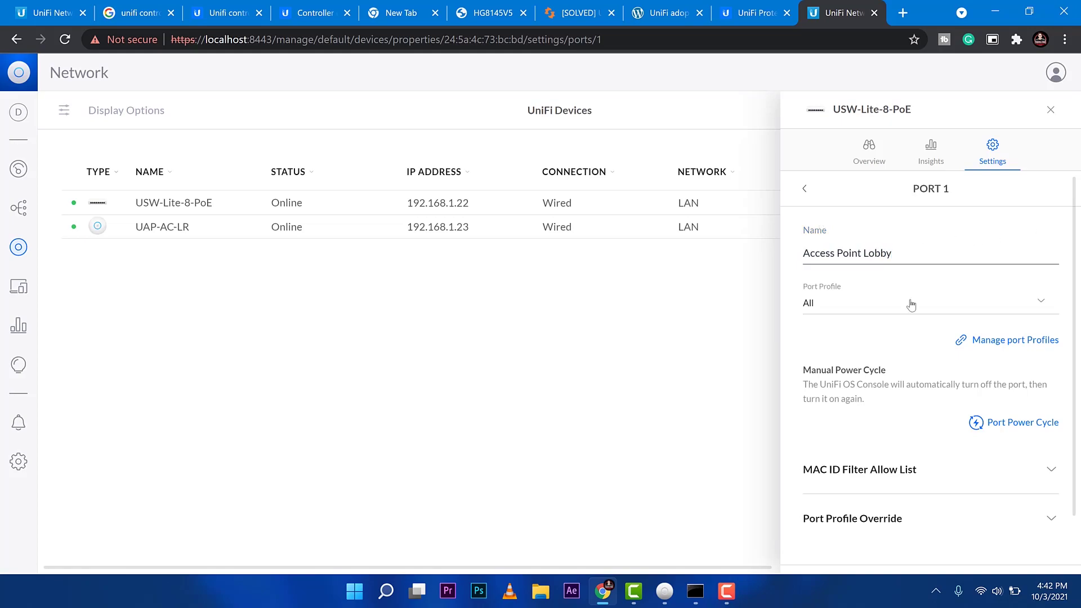
pyautogui.scroll(-1, 921, 343)
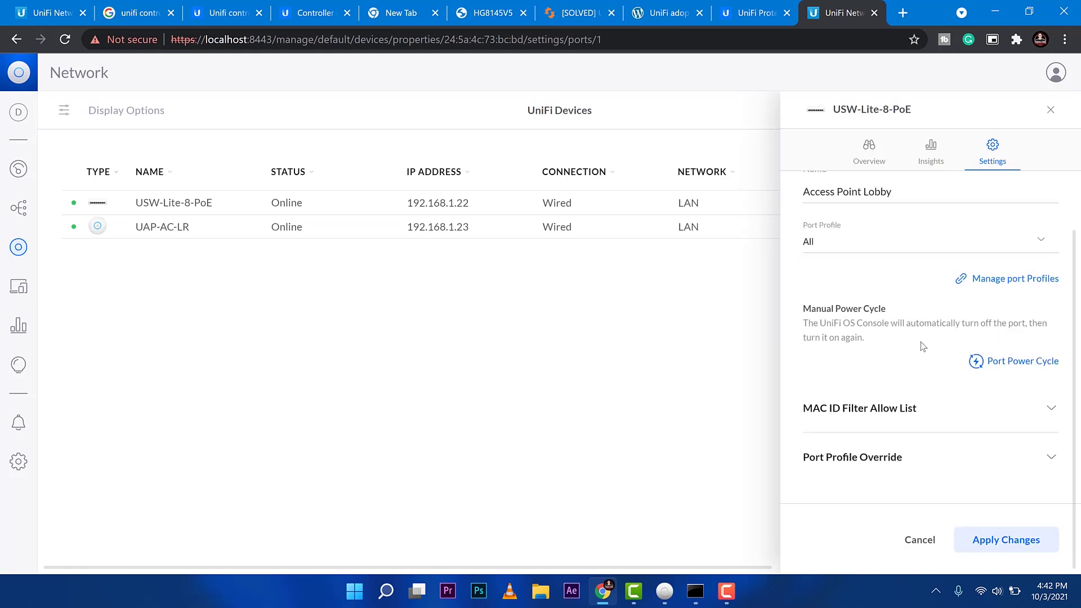
pyautogui.click(980, 539)
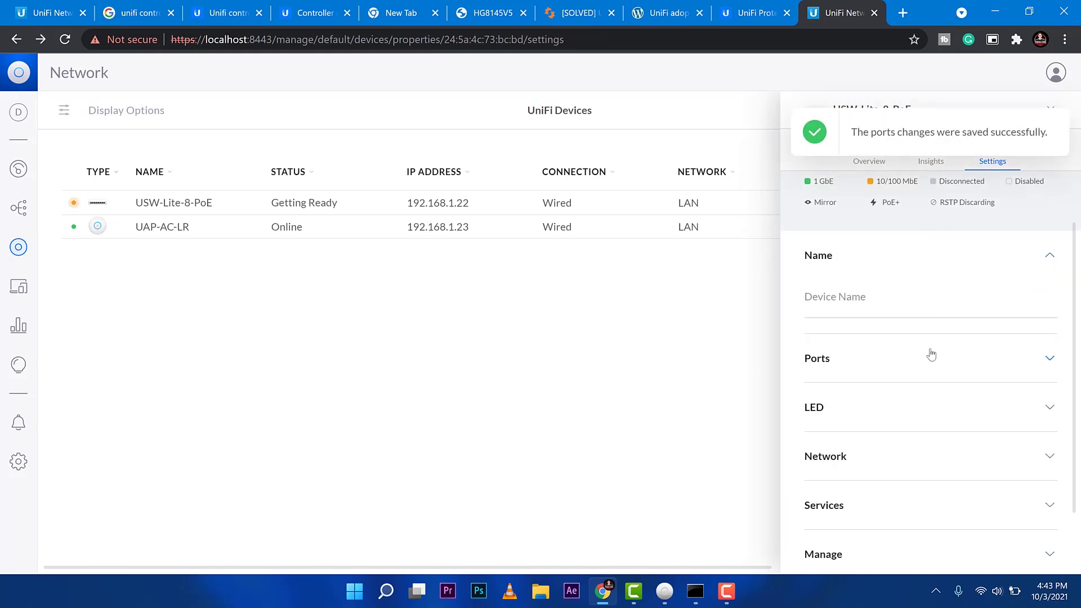
pyautogui.scroll(1, 929, 352)
pyautogui.click(862, 364)
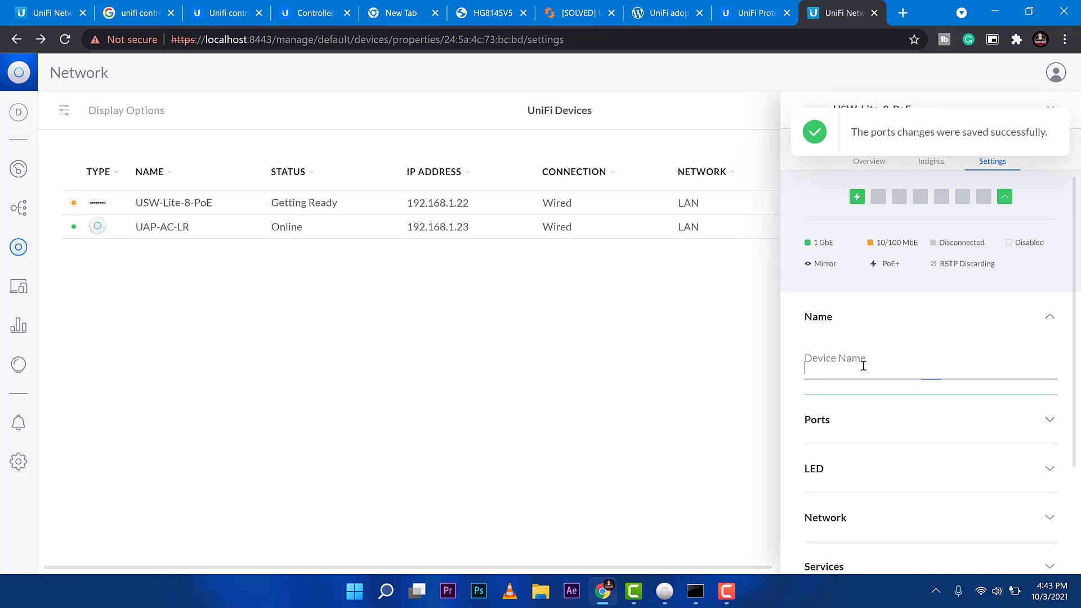
pyautogui.write('Ma')
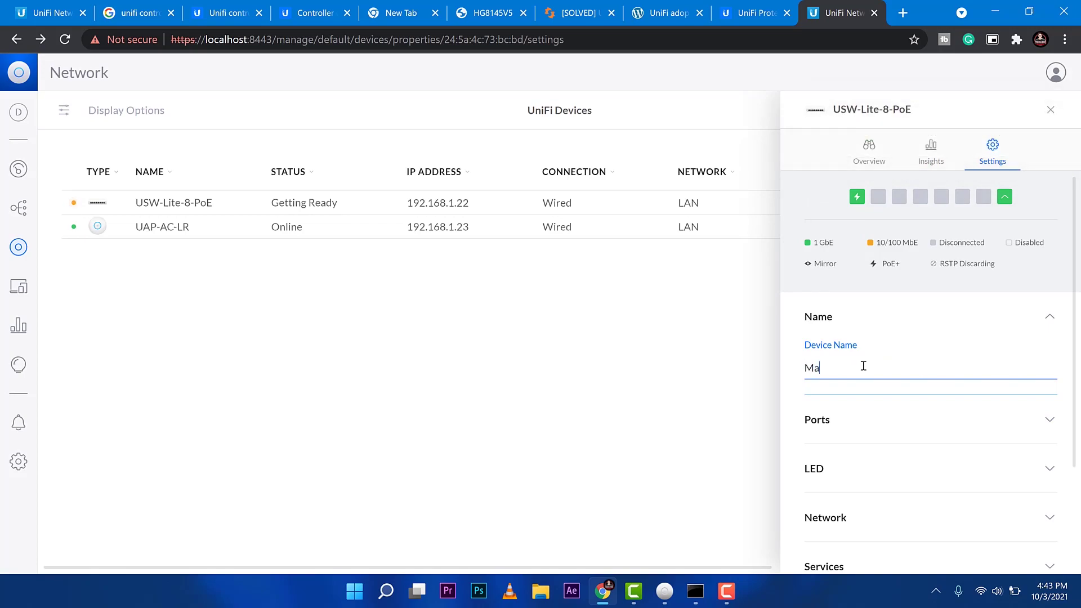
pyautogui.press('BackSpace')
pyautogui.press('BackSpace')
pyautogui.write('AP Switch 101')
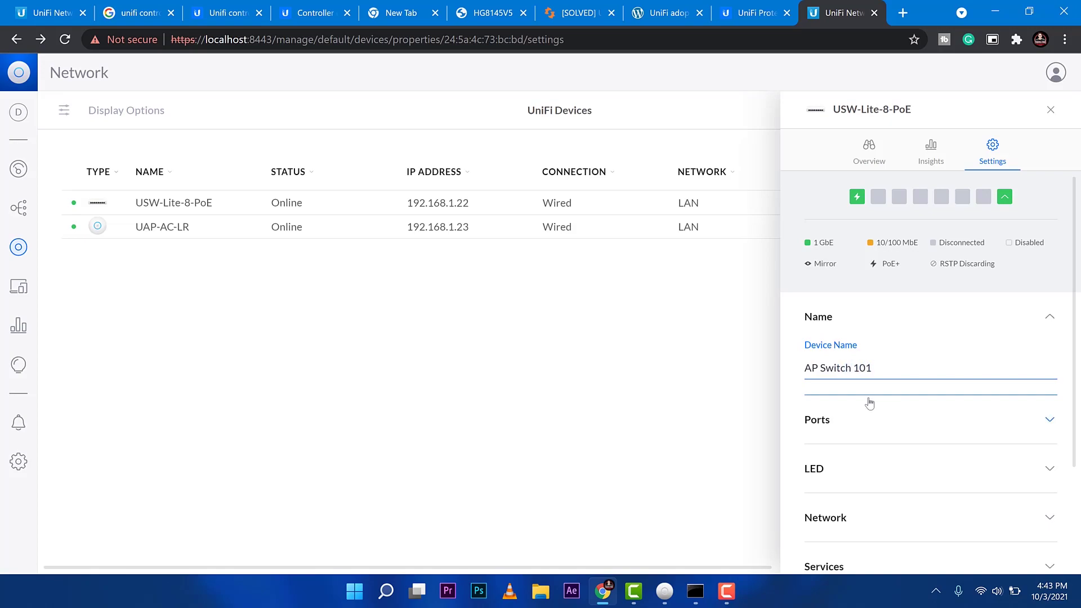
pyautogui.scroll(-3, 869, 403)
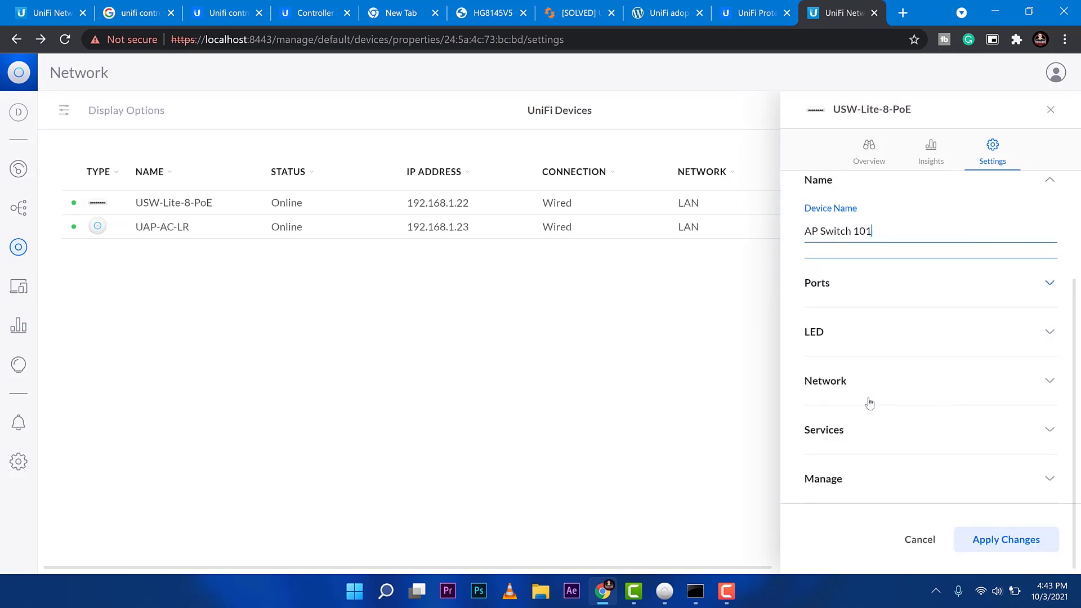
pyautogui.click(999, 541)
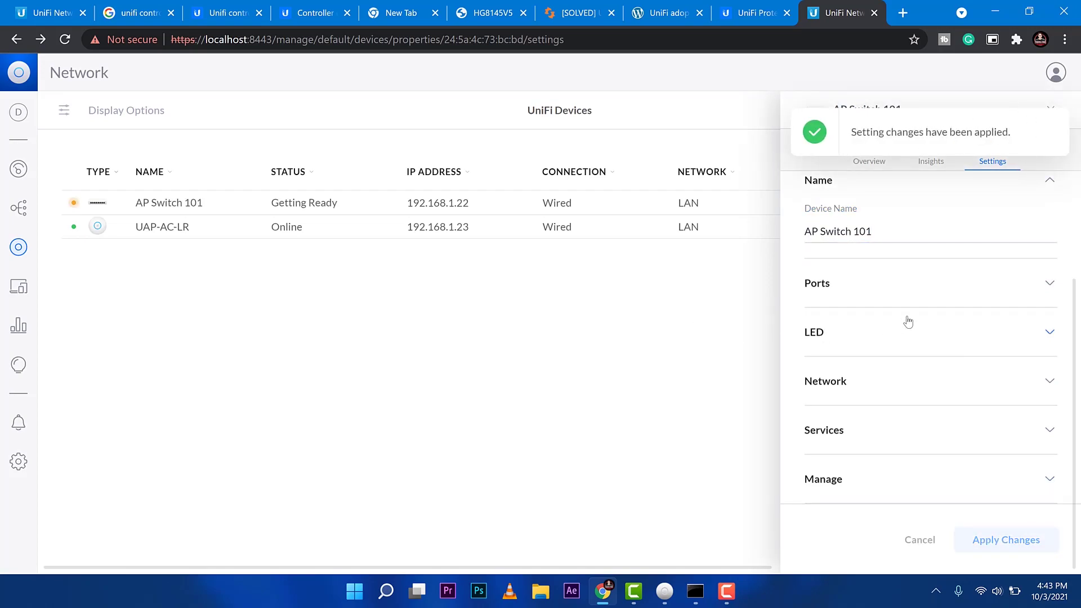
pyautogui.scroll(3, 907, 322)
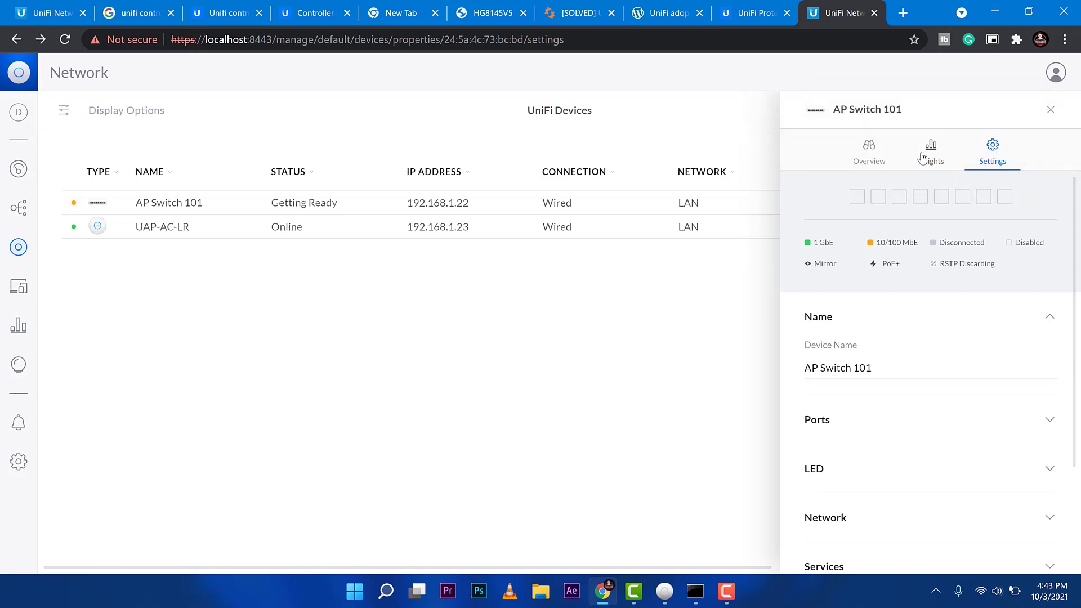
pyautogui.moveTo(855, 199)
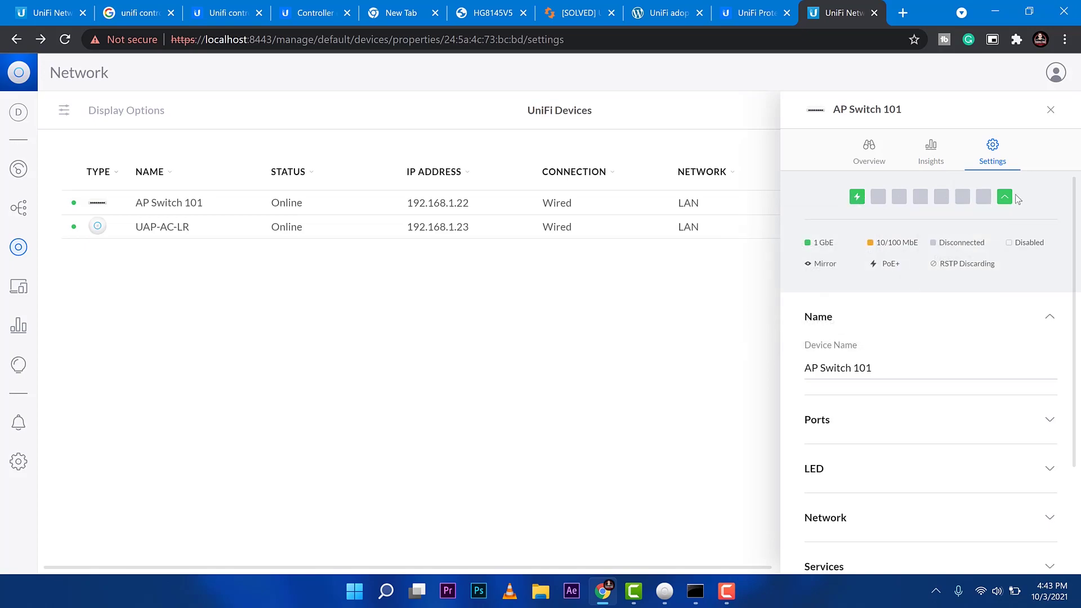
pyautogui.moveTo(1003, 200)
pyautogui.scroll(-1, 925, 435)
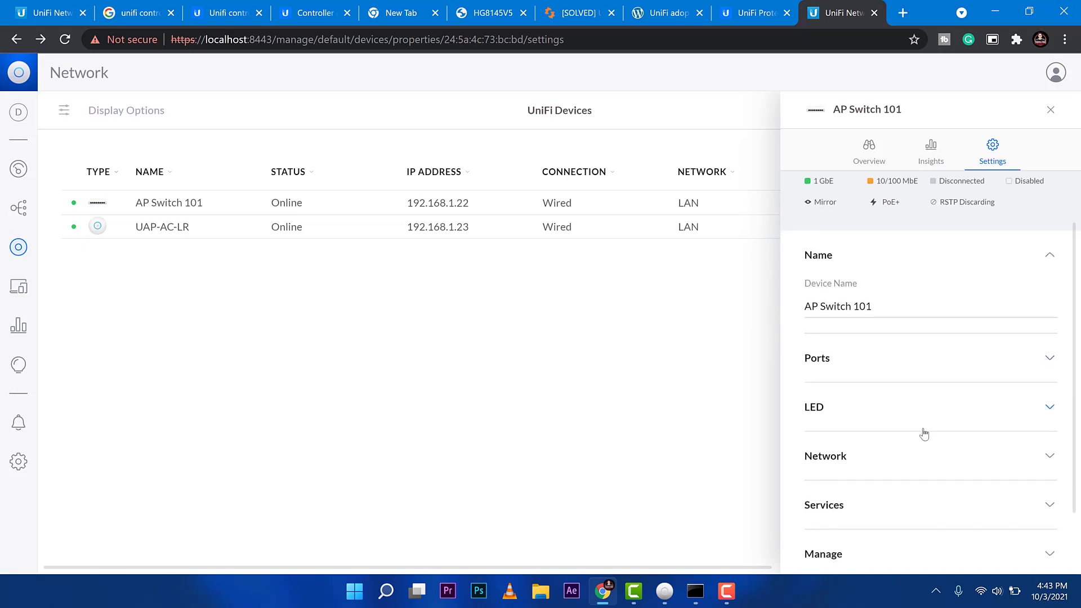
pyautogui.scroll(-1, 862, 380)
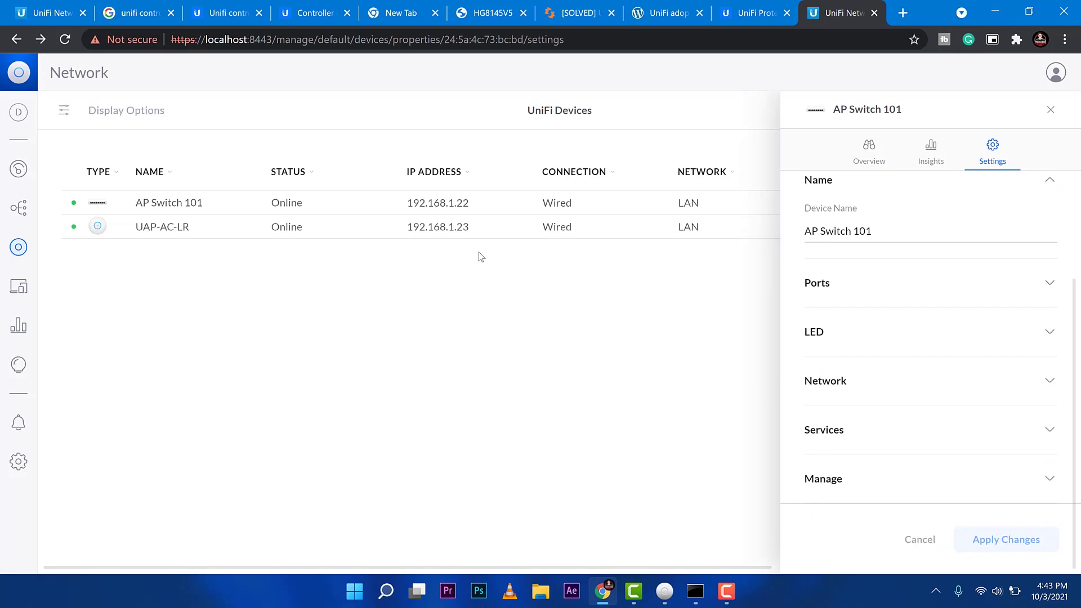
# Step: Set the UAP-AC-LR device name to 'Lobby Access Point' in its settings and apply changes
pyautogui.click(457, 231)
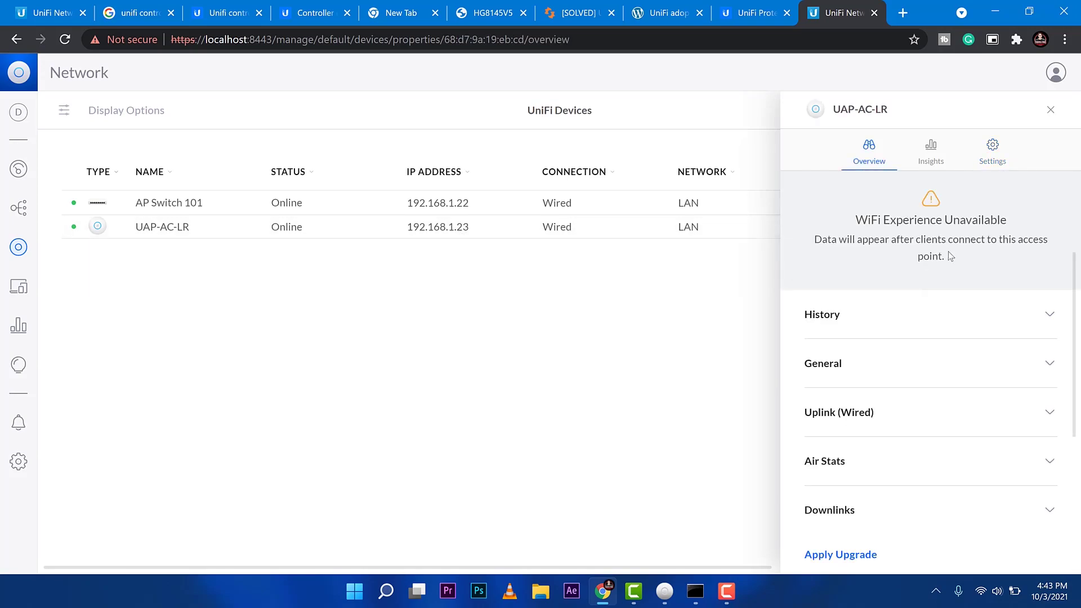
pyautogui.scroll(2, 950, 257)
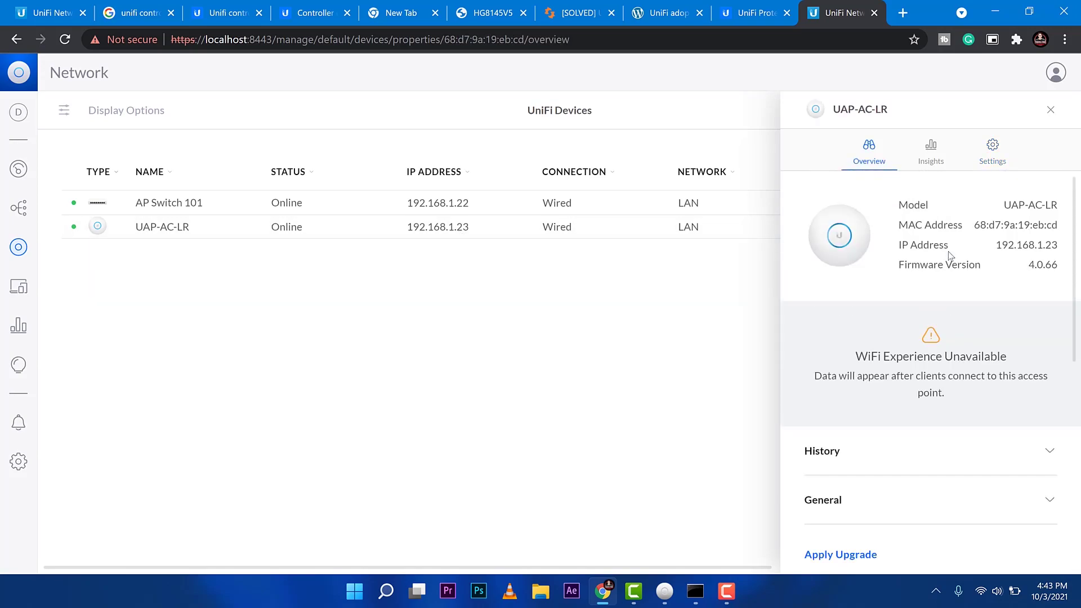
pyautogui.click(994, 148)
pyautogui.click(852, 242)
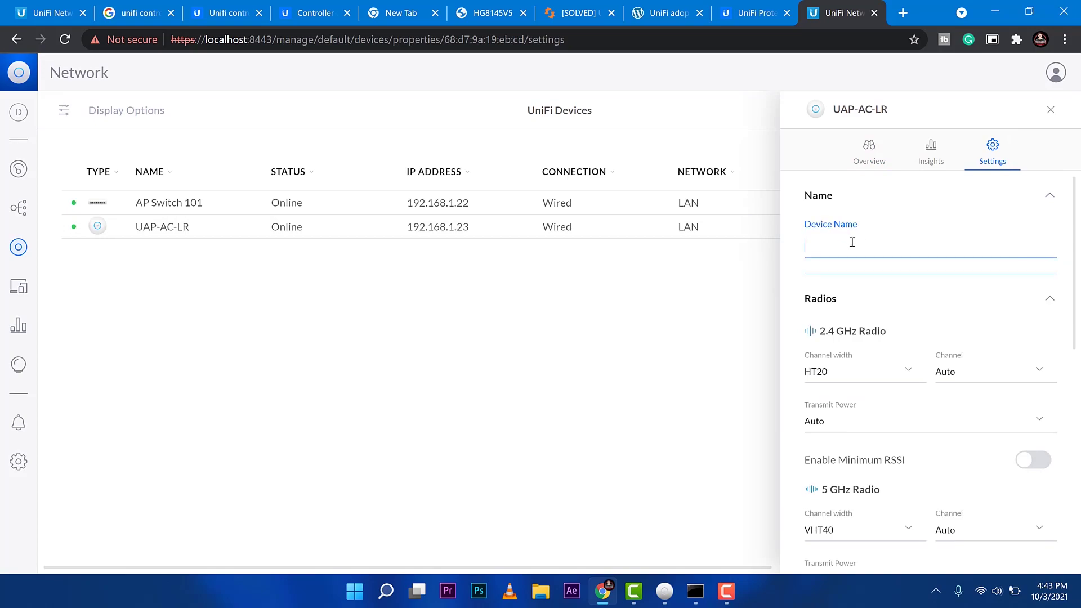
pyautogui.write('Lobby Access Point')
pyautogui.scroll(-3, 853, 242)
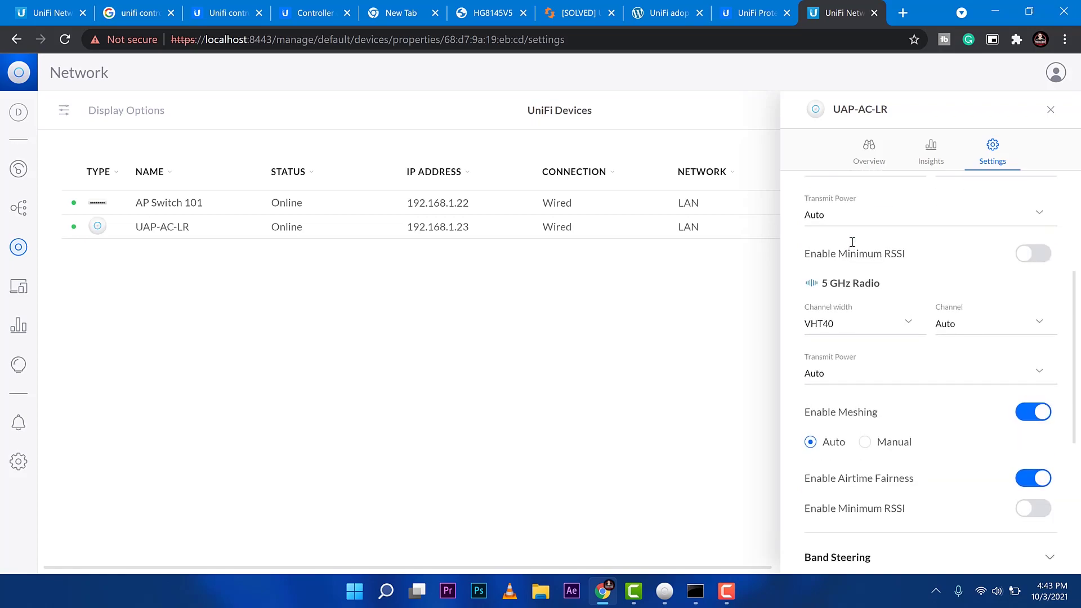
pyautogui.scroll(1, 851, 241)
pyautogui.scroll(-5, 850, 272)
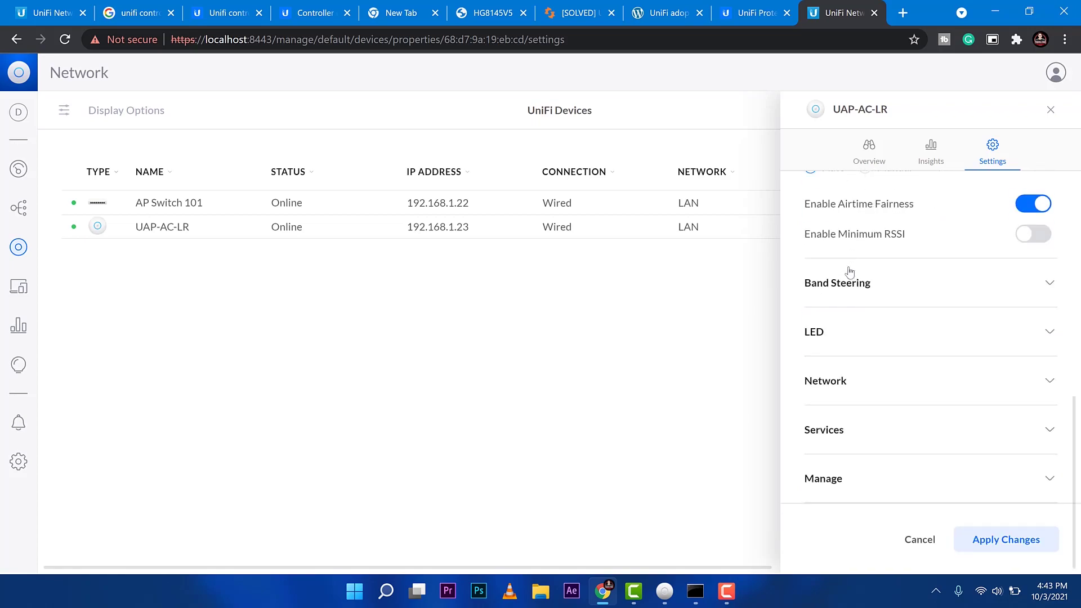
pyautogui.click(996, 539)
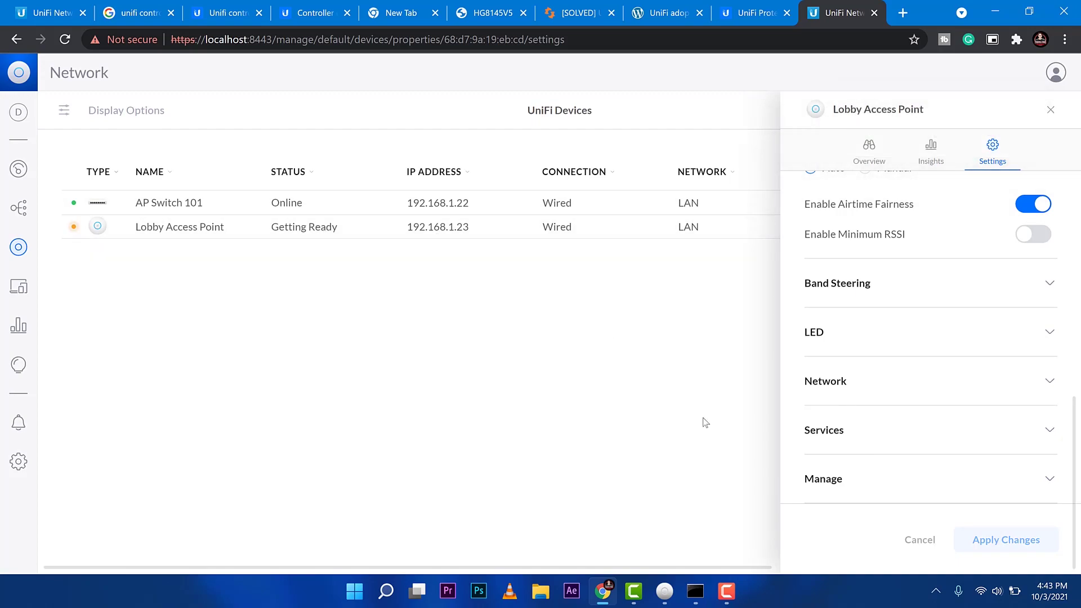
# Step: Open the topology map and inspect clients 0c:80:63:fd:20:68 and 9c:b6:d0:8c:7f:33
pyautogui.click(772, 481)
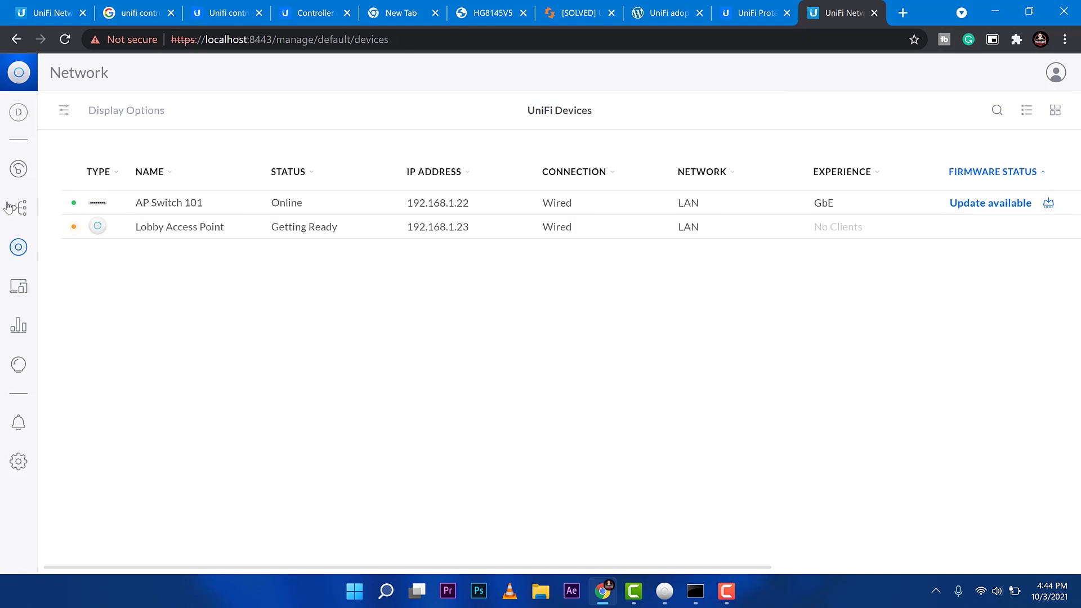
pyautogui.click(19, 208)
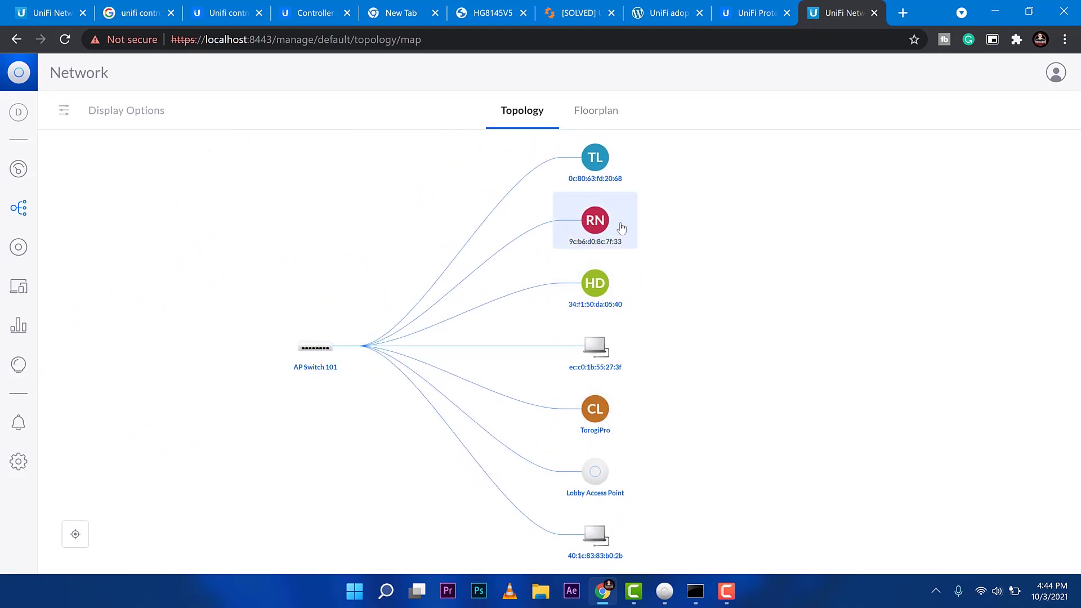
pyautogui.click(598, 162)
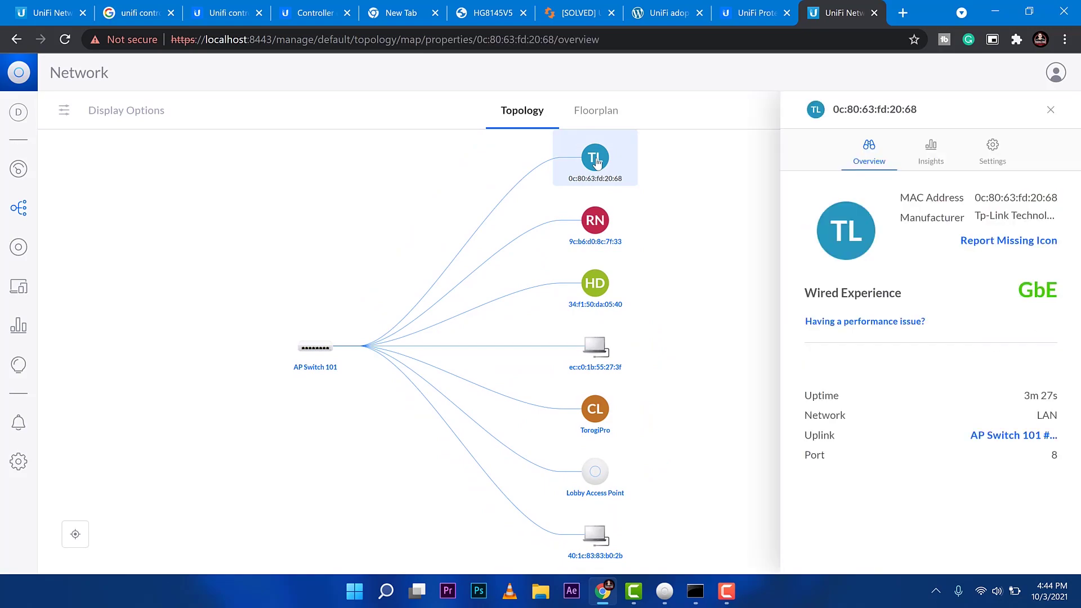
pyautogui.click(594, 232)
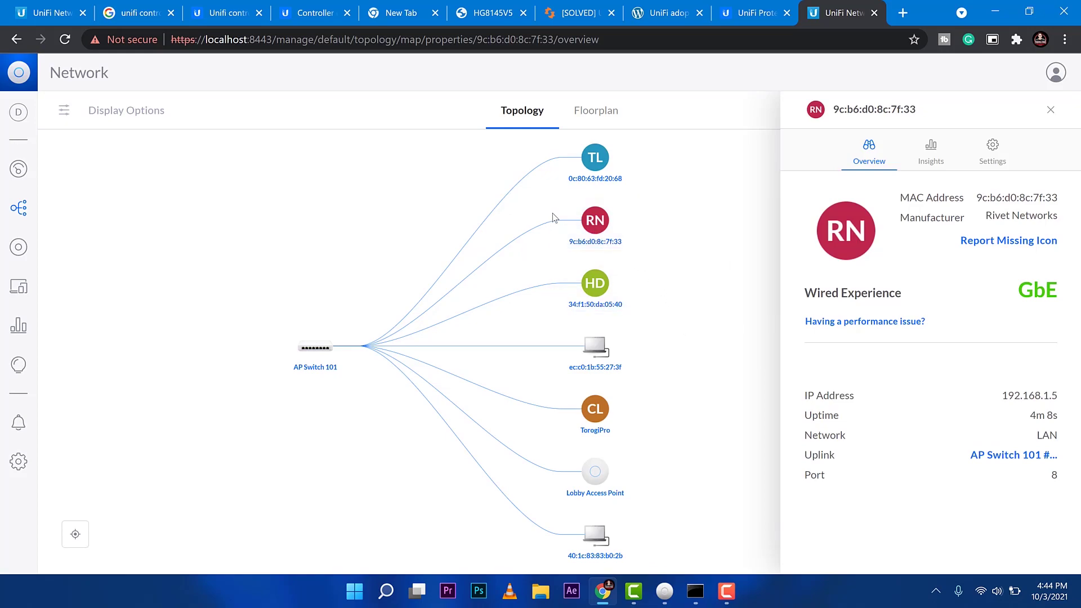
# Step: Review laptop client 40:1c:83:83:b0:2b's insights and settings, ending on its overview
pyautogui.click(592, 546)
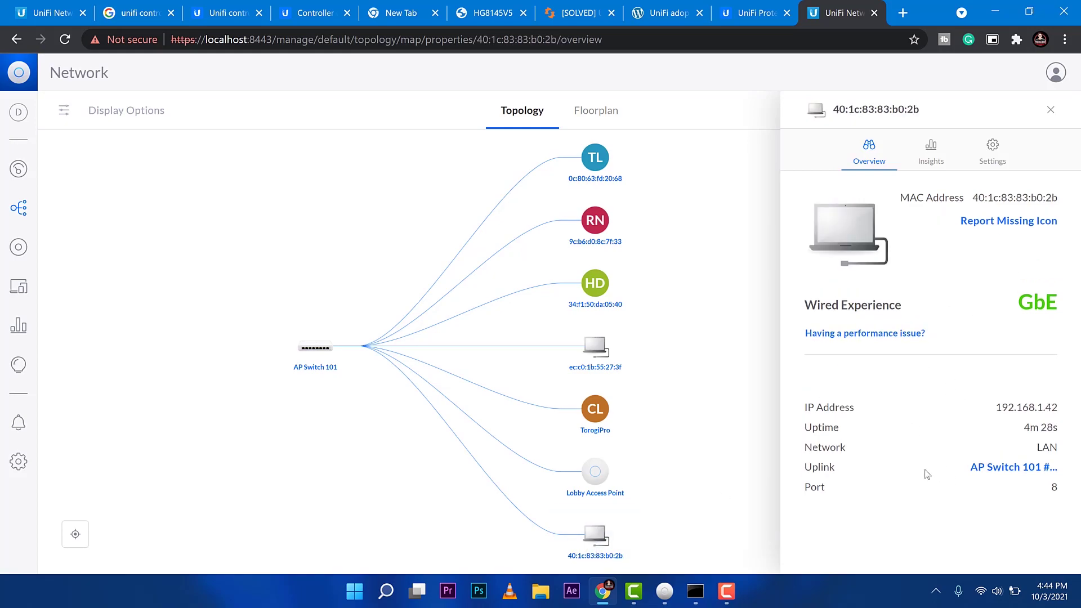
pyautogui.click(930, 160)
pyautogui.click(985, 160)
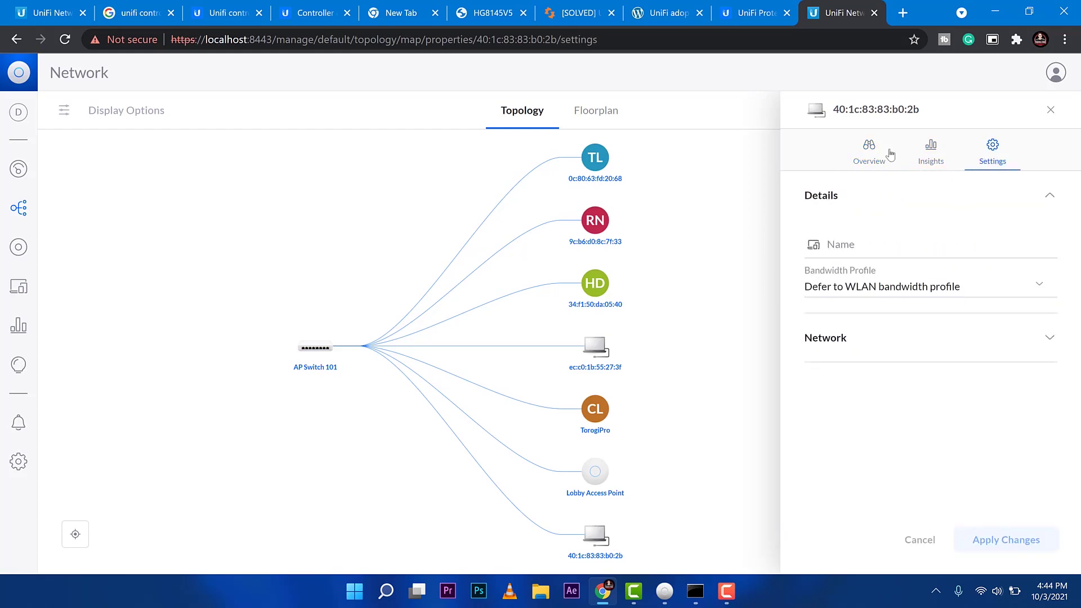
pyautogui.click(869, 155)
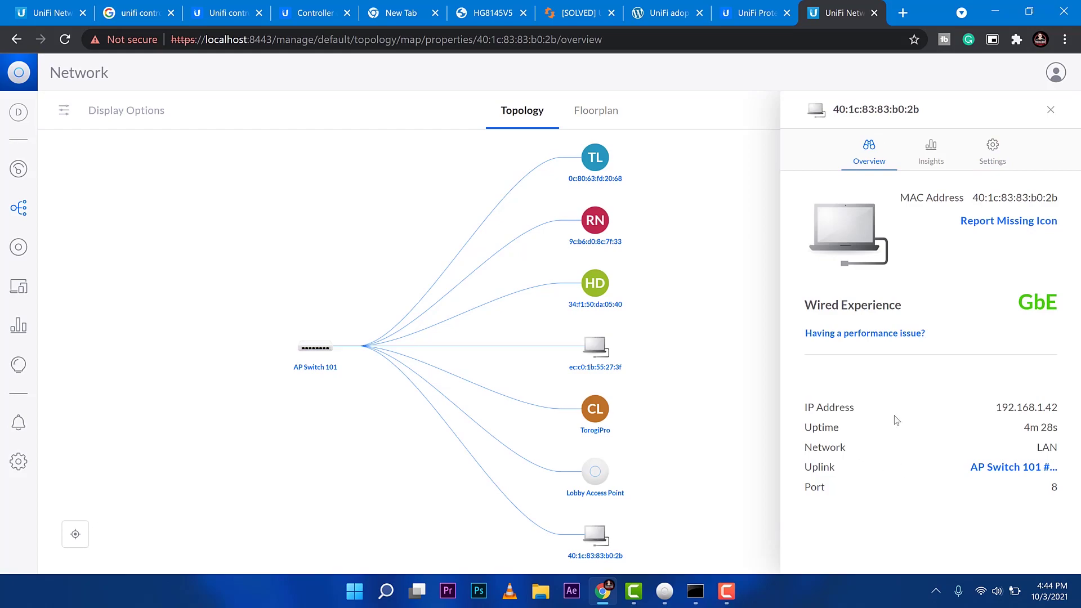
# Step: Enable Port and Speed labels and Show All Descriptions in the topology Display Options
pyautogui.click(596, 476)
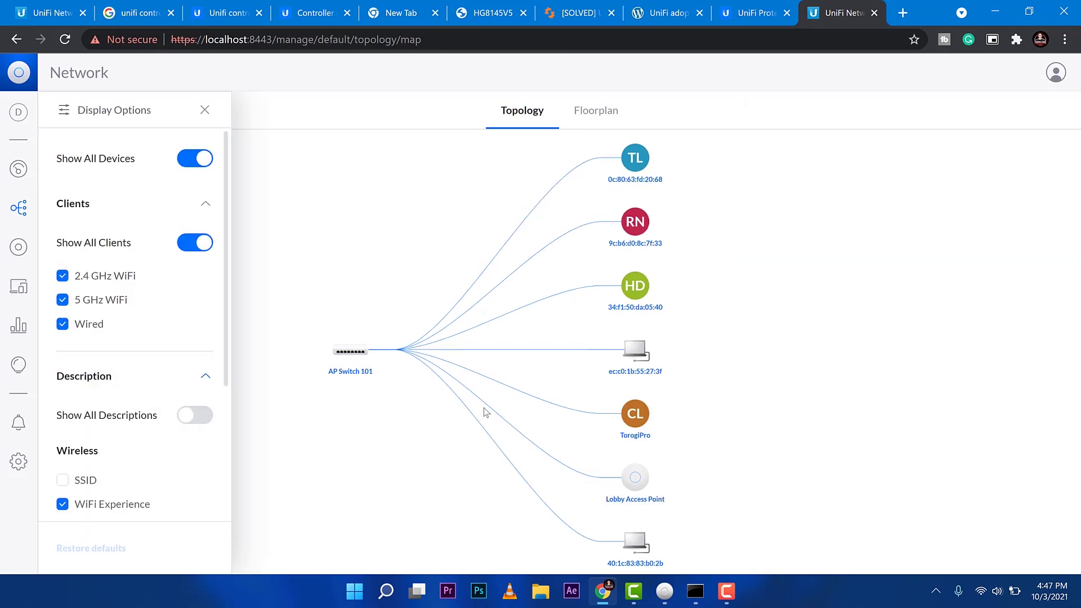
pyautogui.scroll(-4, 135, 327)
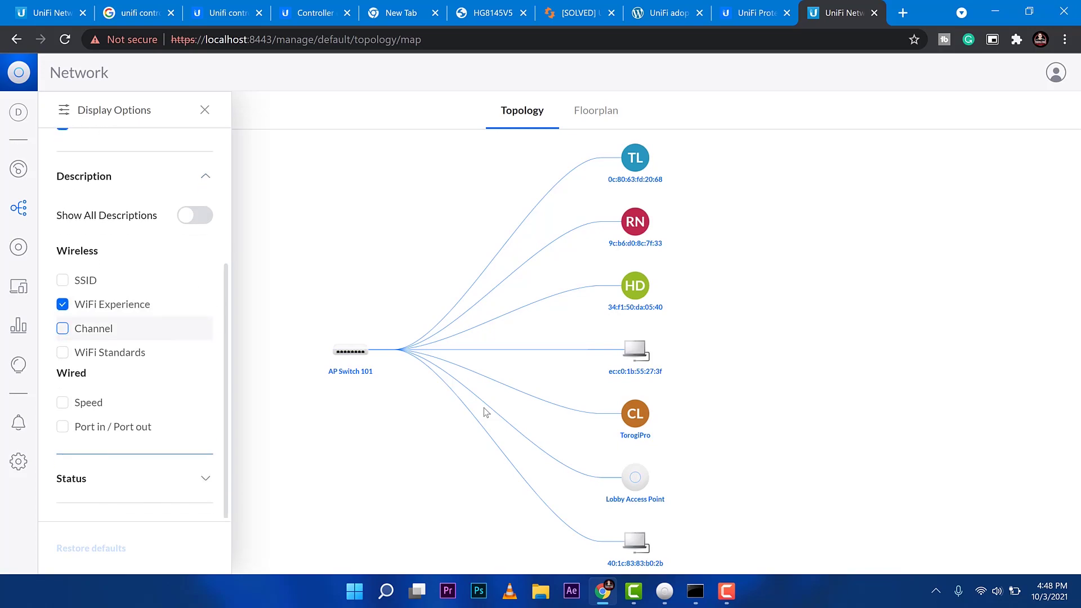
pyautogui.click(62, 427)
pyautogui.click(62, 403)
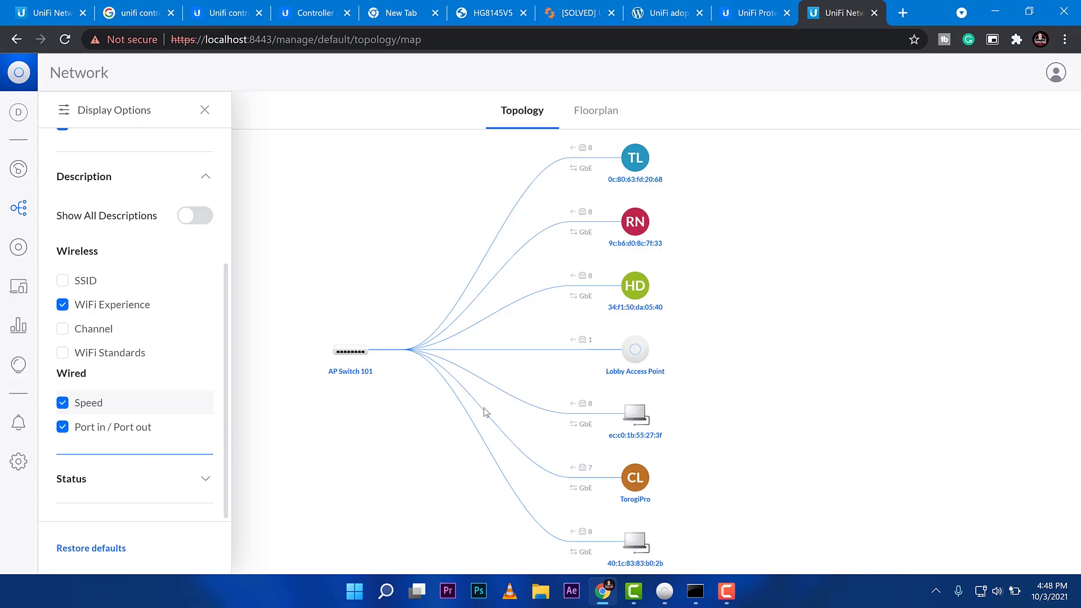
pyautogui.click(205, 479)
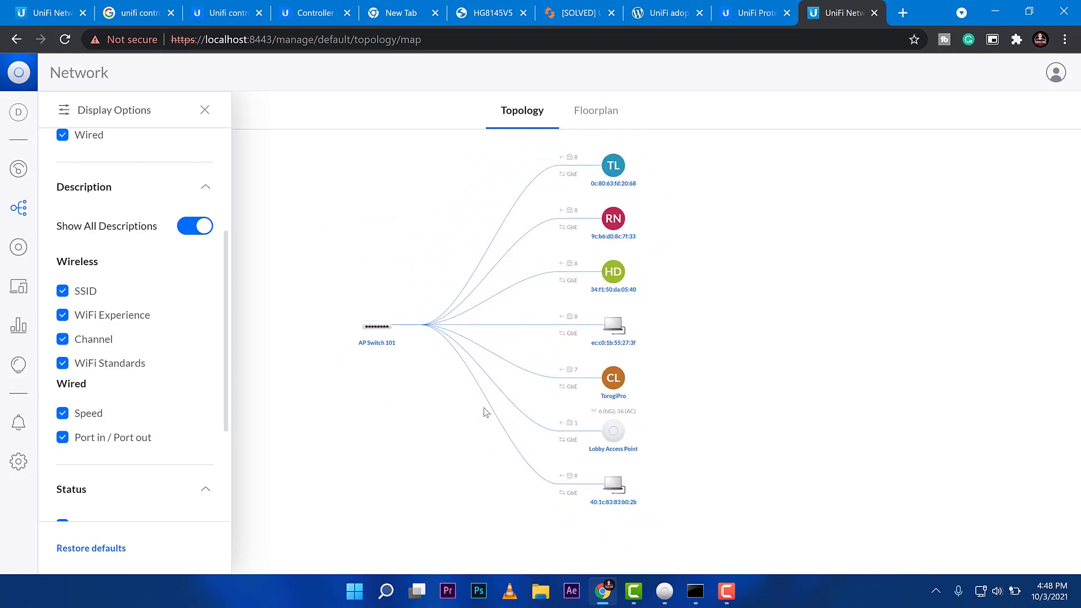
pyautogui.press('Escape')
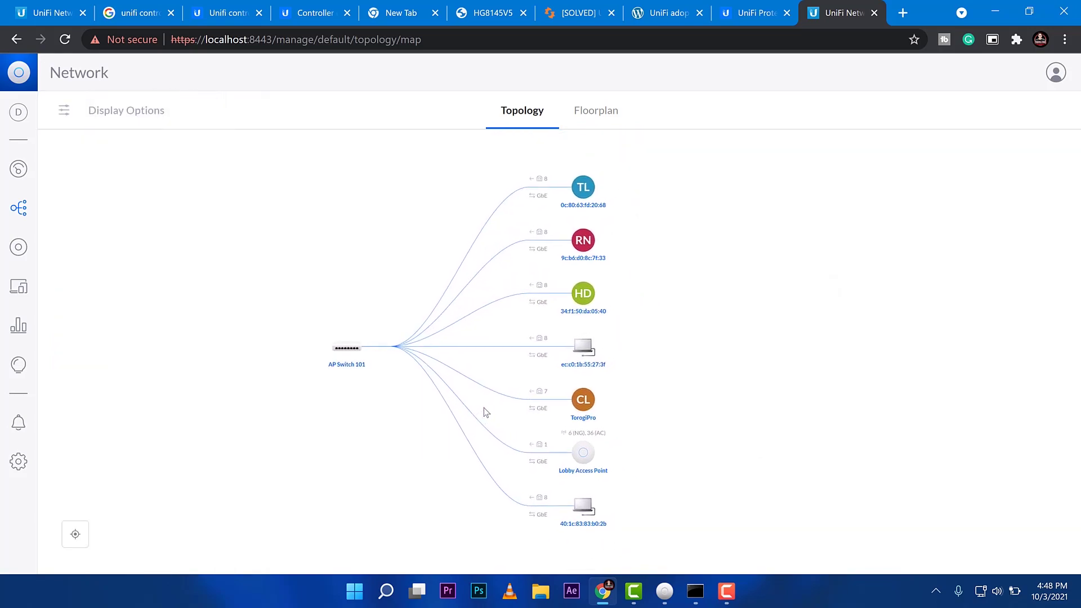